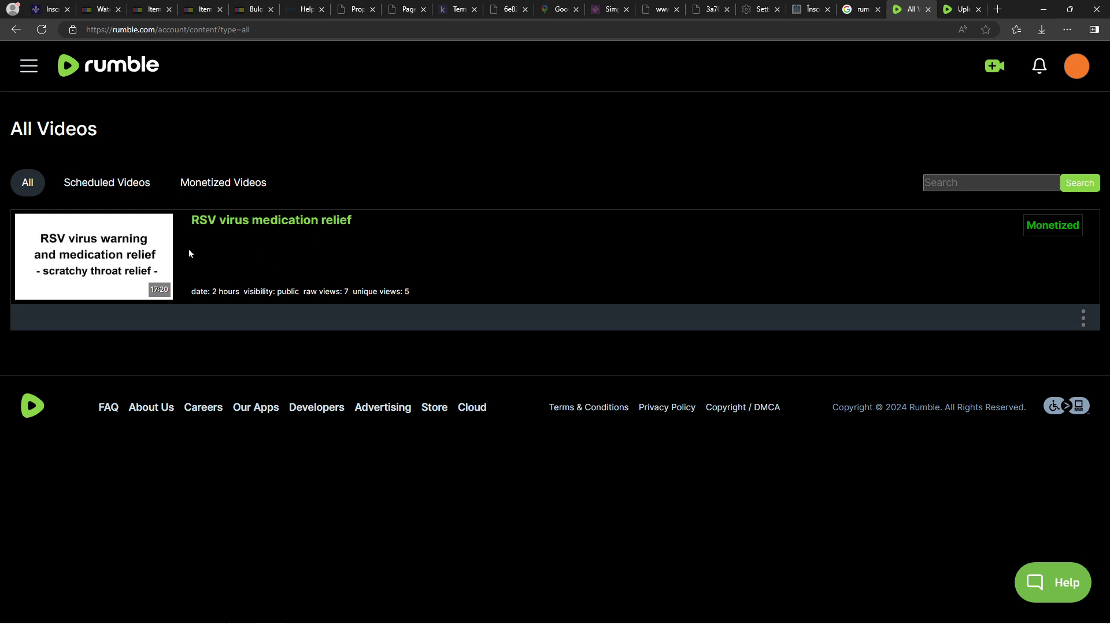
# Check the RSV video's options menu, then view the upload-complete tab.
pyautogui.click(1083, 322)
pyautogui.click(1084, 321)
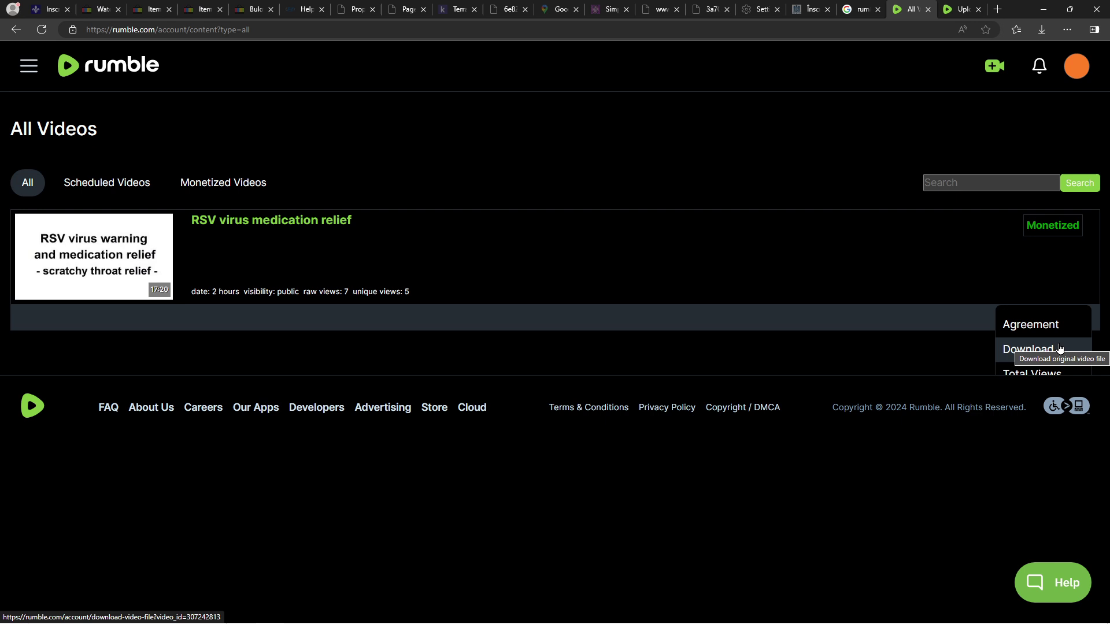
pyautogui.click(834, 266)
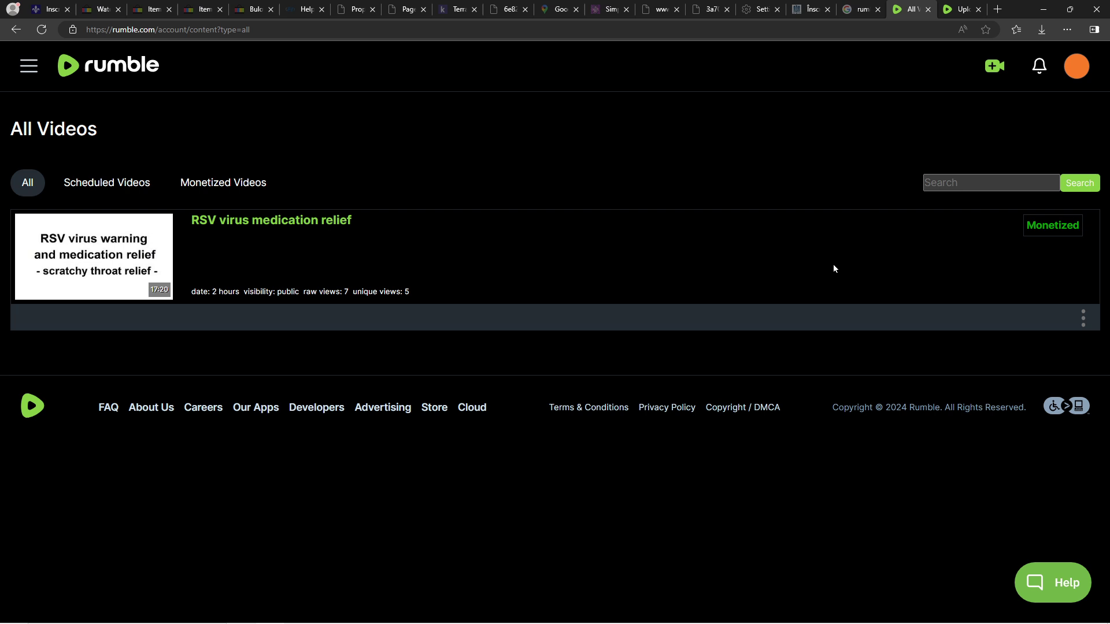
pyautogui.click(959, 10)
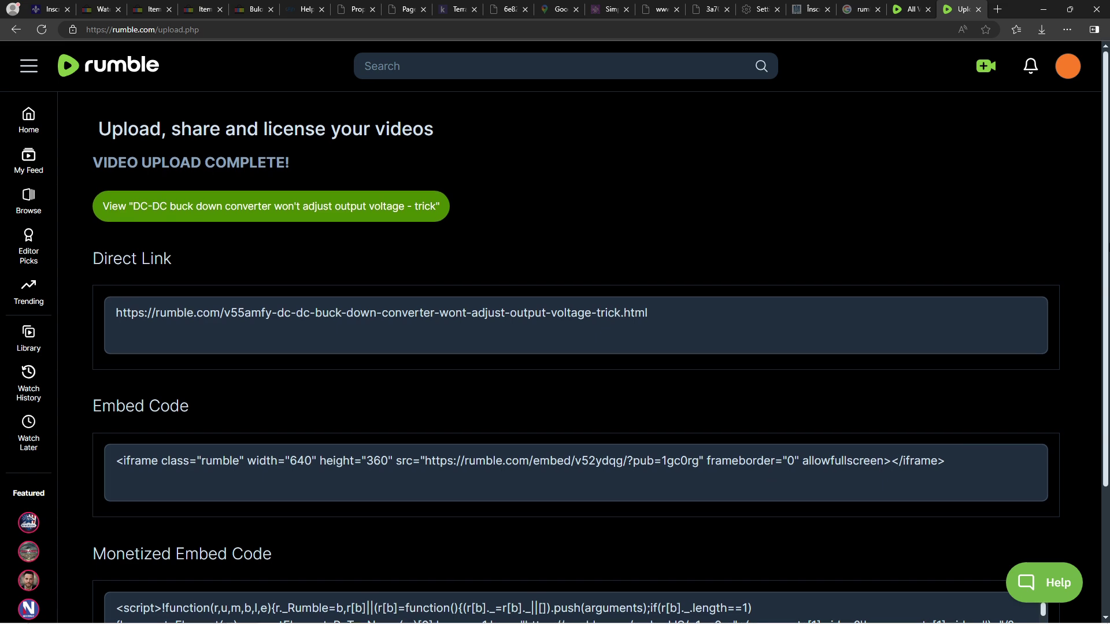
pyautogui.scroll(-1, 555, 347)
pyautogui.scroll(-1, 555, 347)
pyautogui.scroll(2, 555, 347)
pyautogui.click(909, 16)
pyautogui.click(965, 13)
pyautogui.scroll(-2, 555, 347)
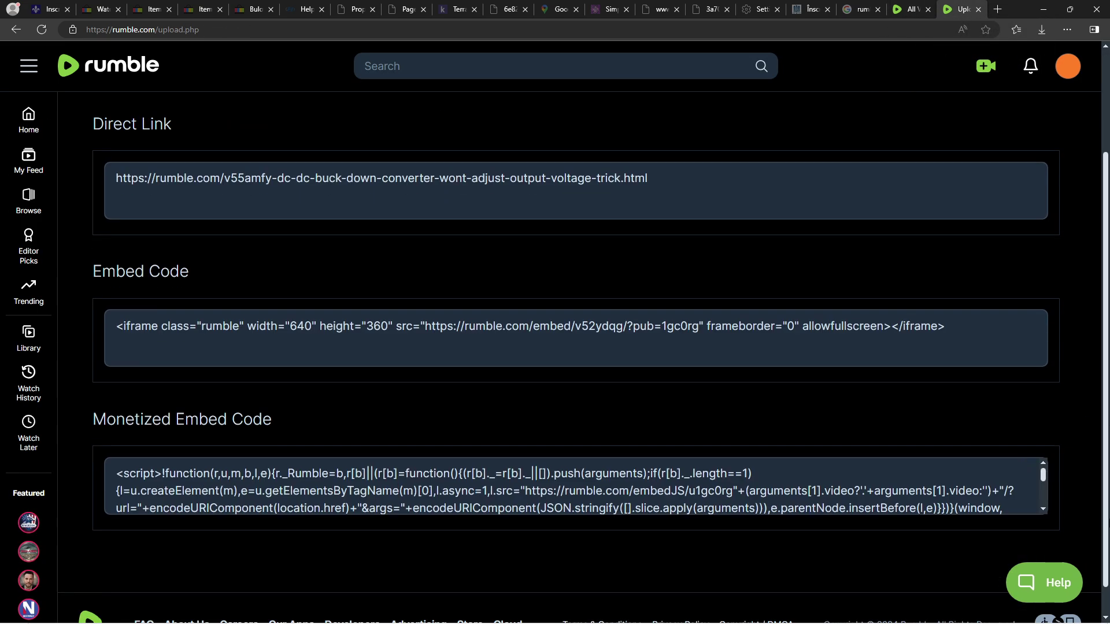
pyautogui.scroll(2, 555, 347)
# Reload All Videos to list the DC-DC converter upload and open the RSV video's menu.
pyautogui.click(909, 10)
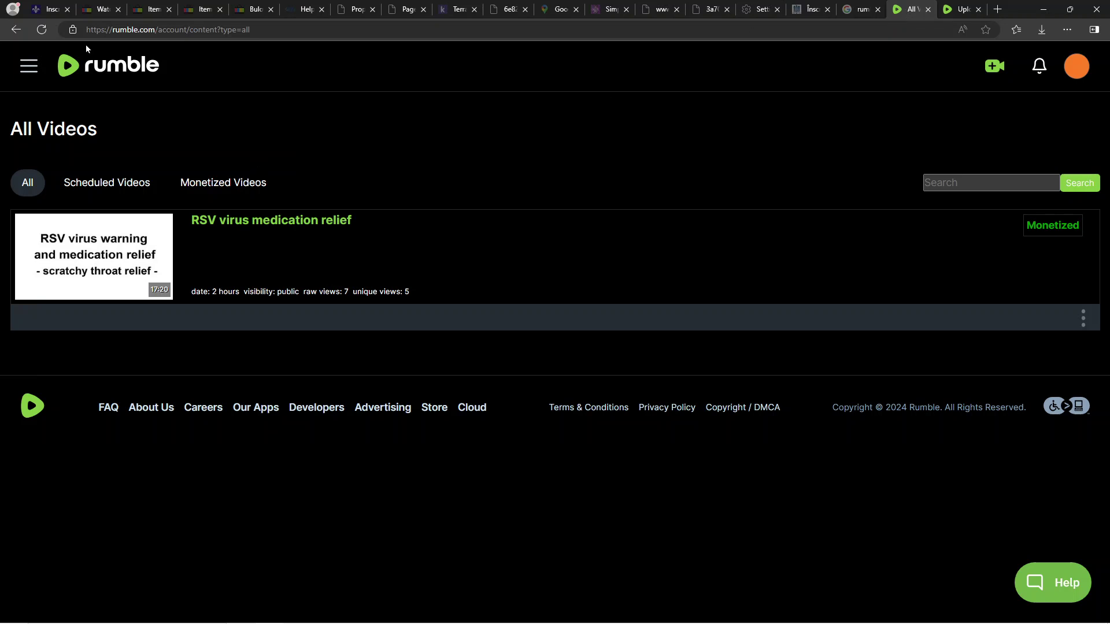
pyautogui.click(43, 30)
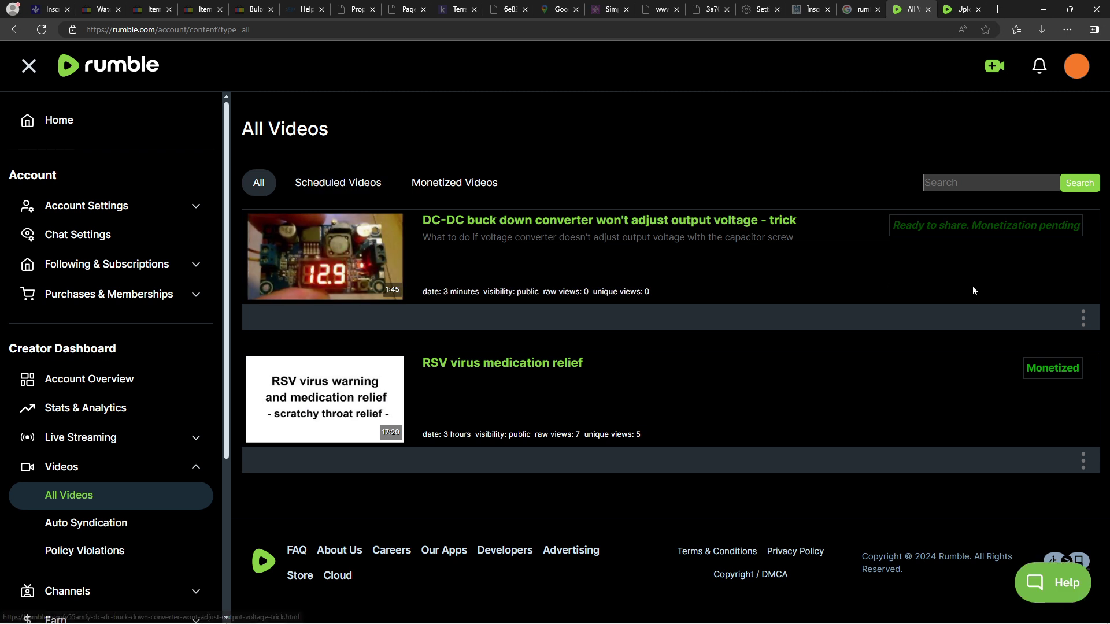
pyautogui.click(1085, 462)
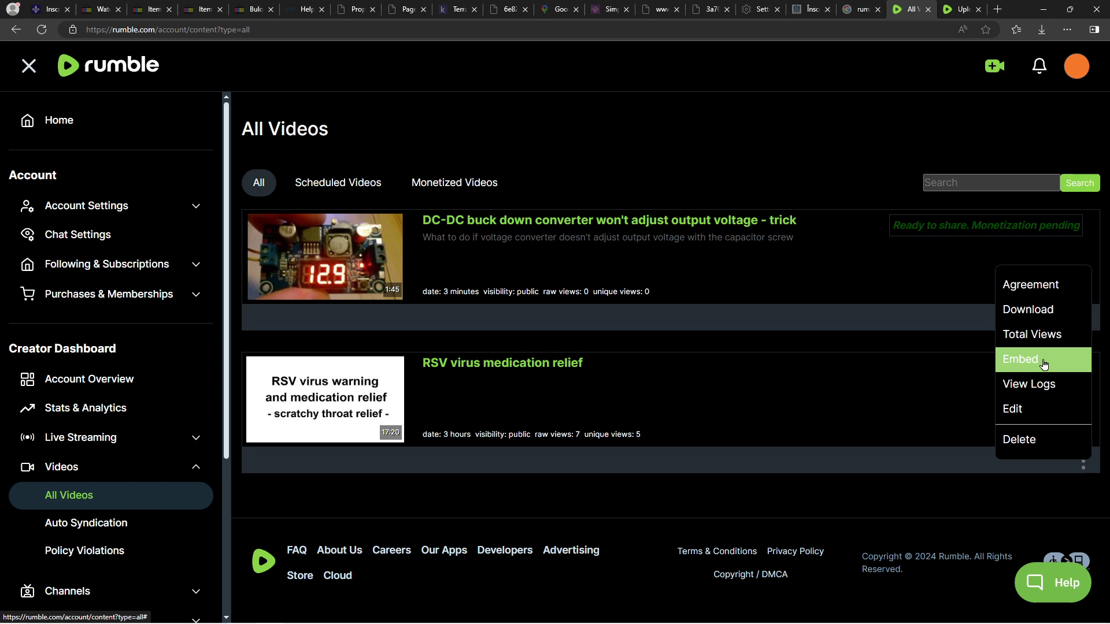
# Open the RSV video's Edit Video panel, review its Description, and cancel without saving.
pyautogui.click(1018, 407)
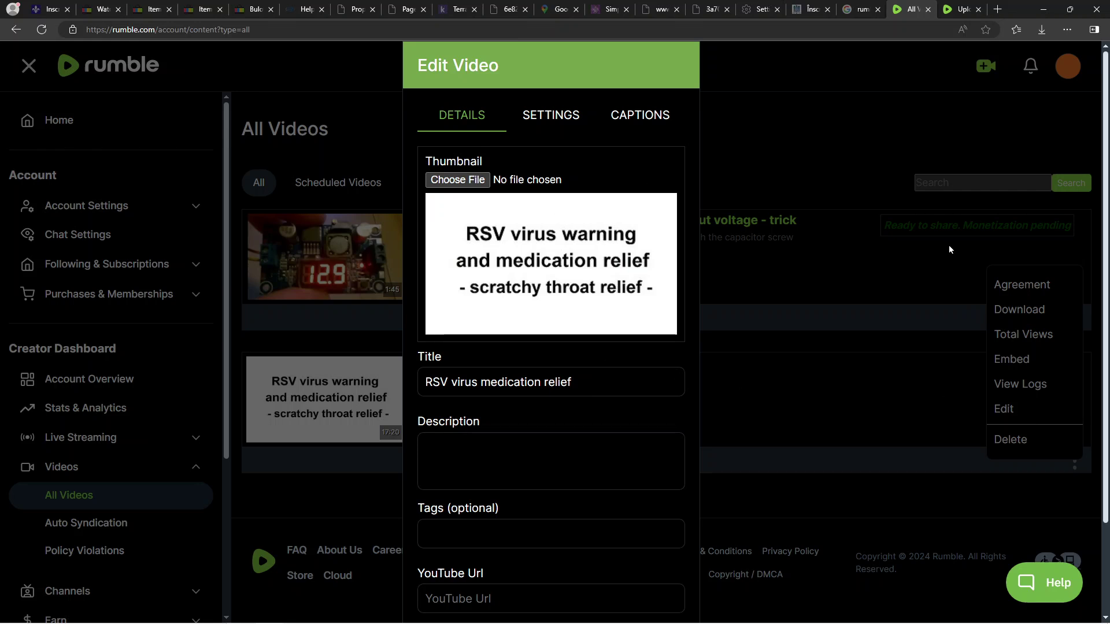
pyautogui.scroll(-2, 874, 301)
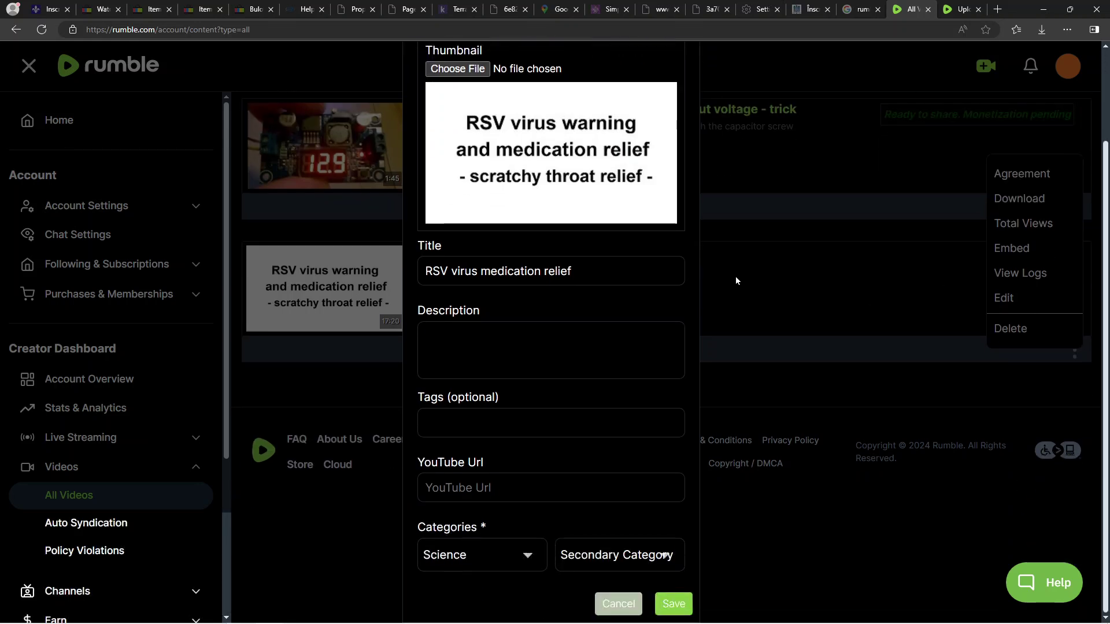
pyautogui.click(617, 270)
pyautogui.click(529, 337)
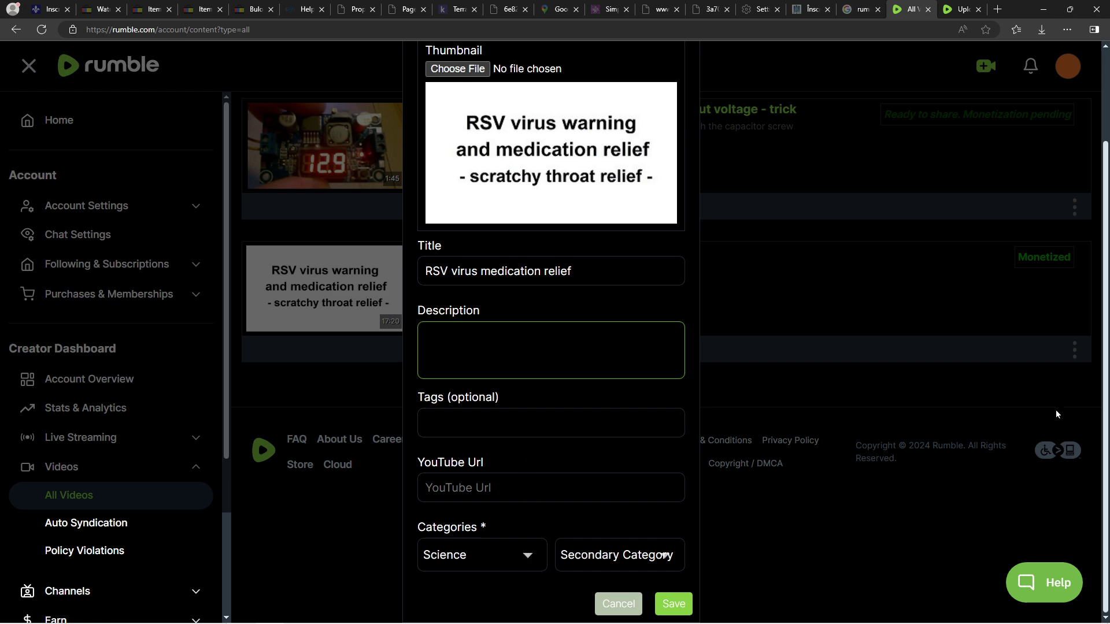
pyautogui.click(618, 603)
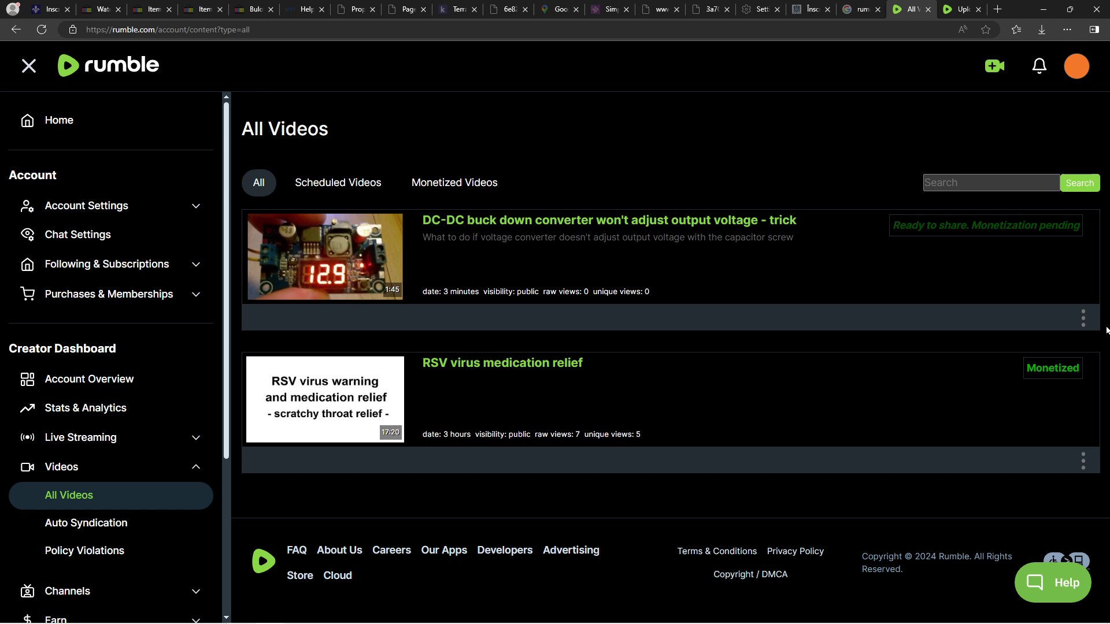
pyautogui.click(1083, 319)
pyautogui.click(733, 367)
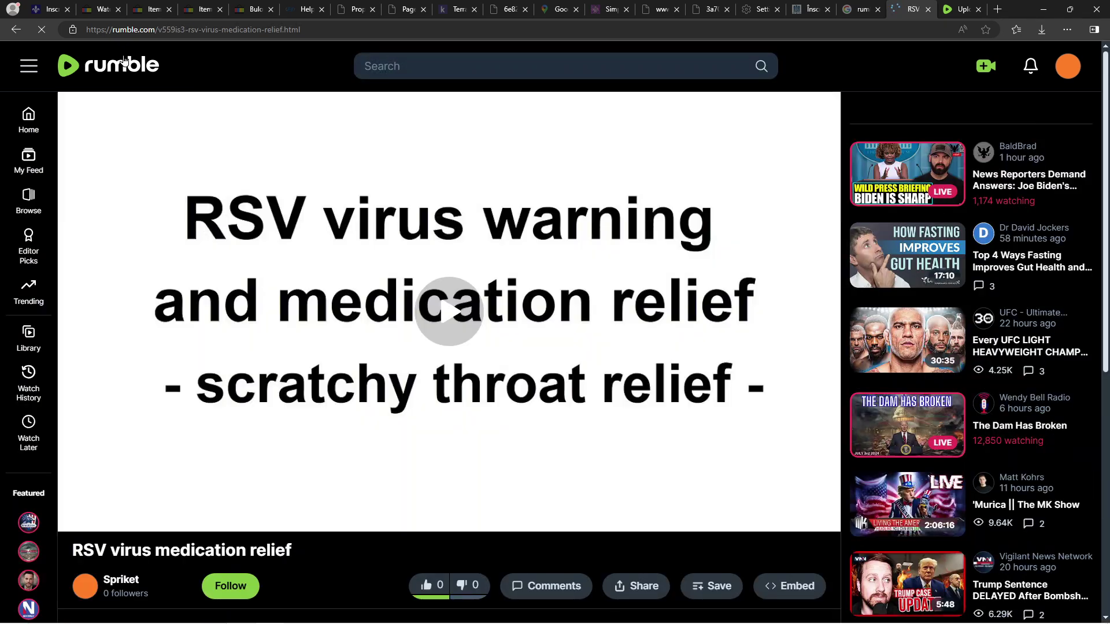
pyautogui.click(16, 30)
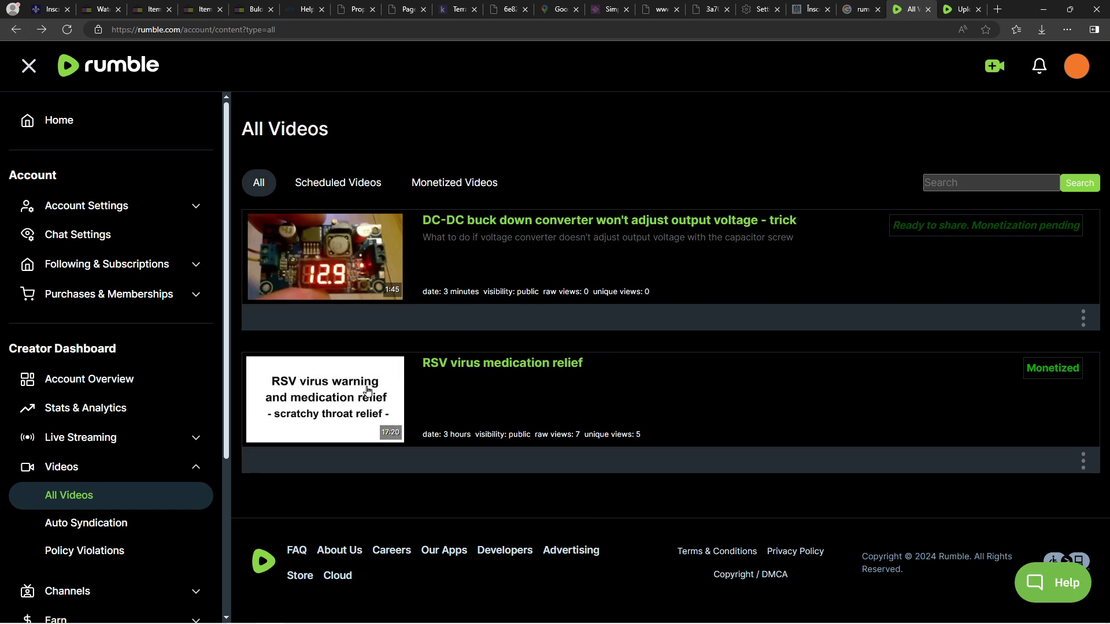
pyautogui.click(327, 401)
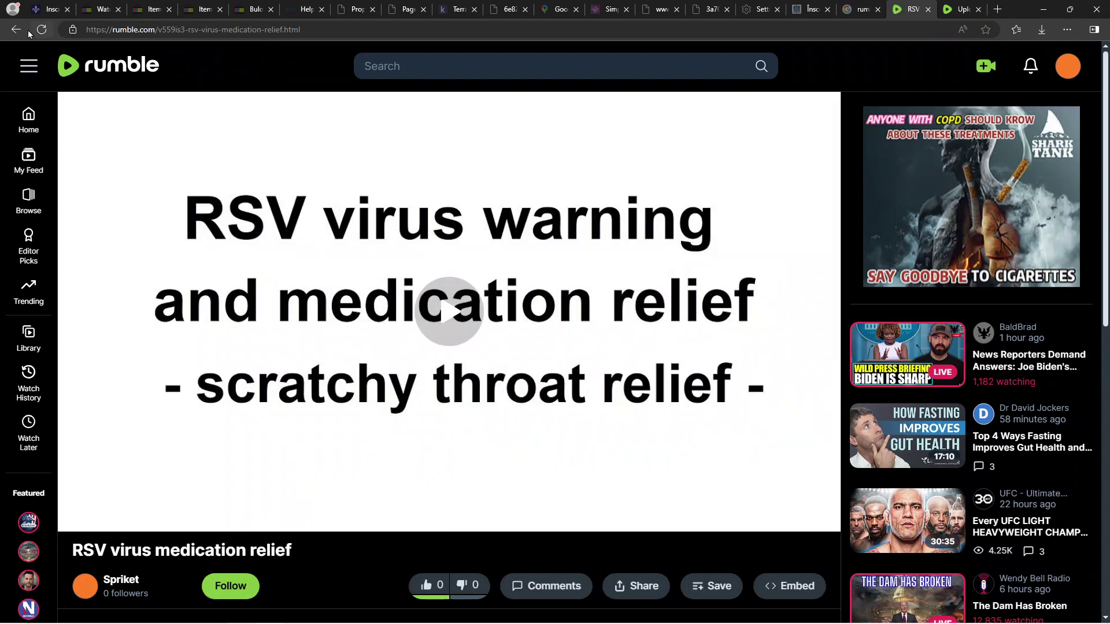
pyautogui.click(16, 31)
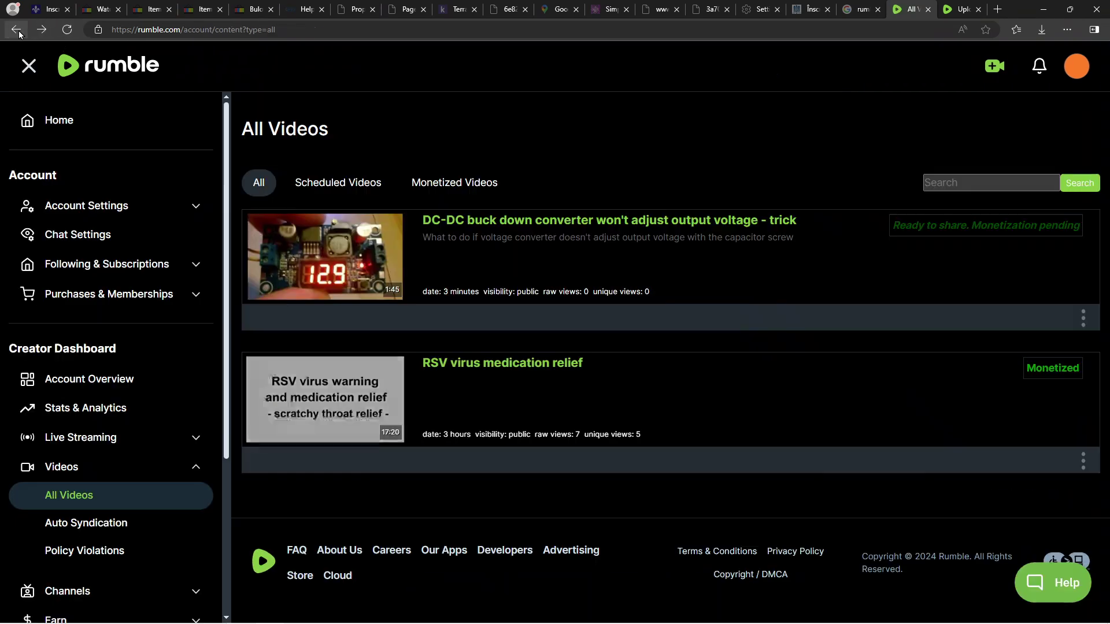
pyautogui.click(1080, 465)
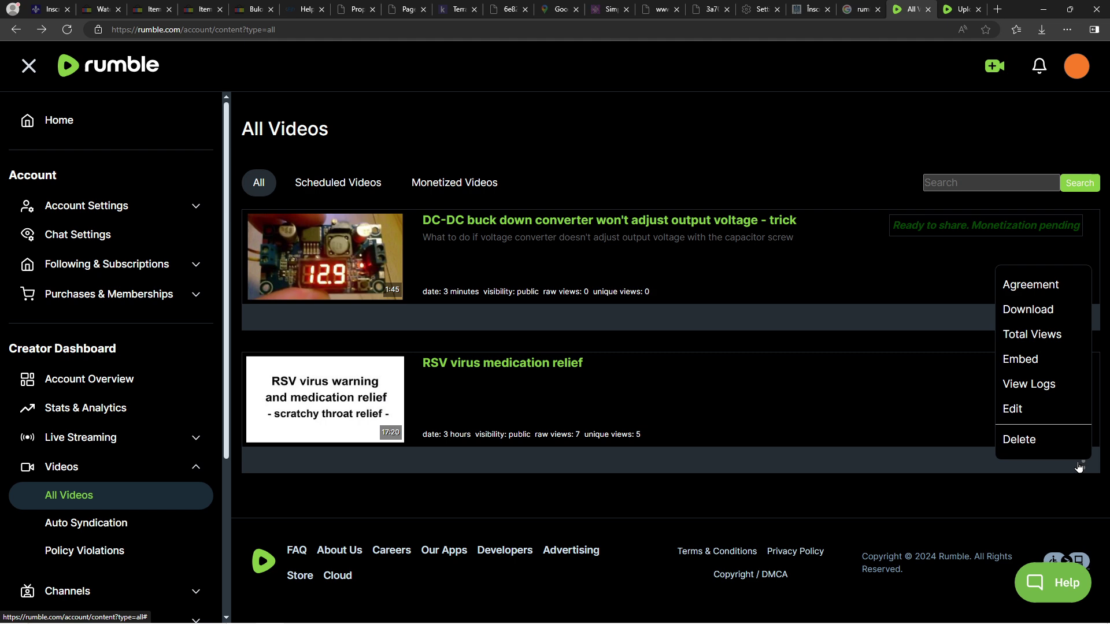
pyautogui.click(1055, 415)
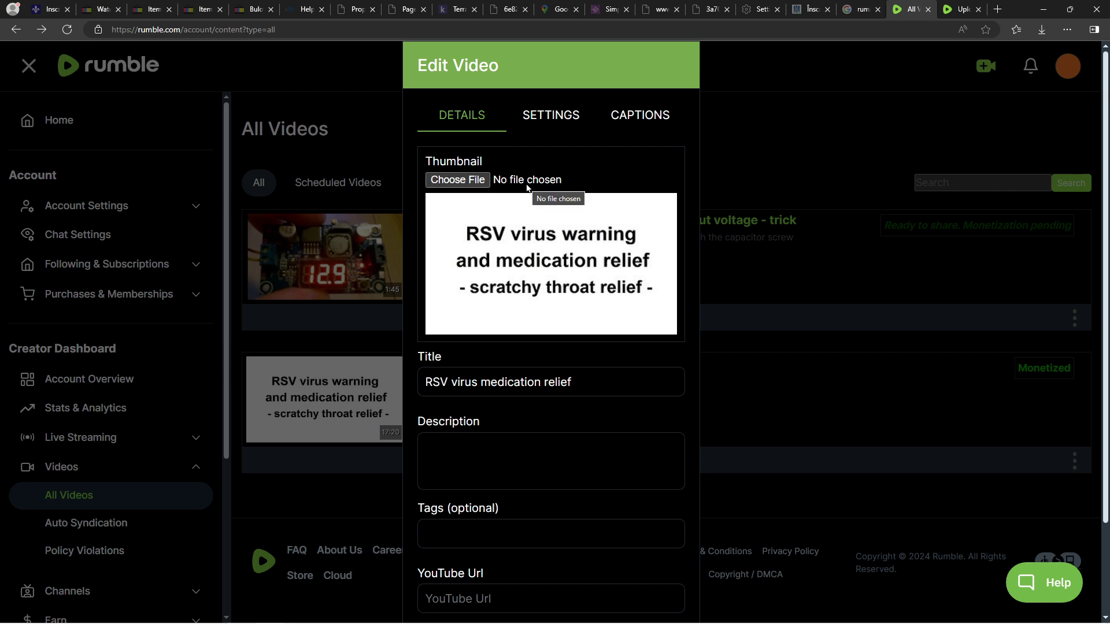
pyautogui.scroll(-2, 607, 434)
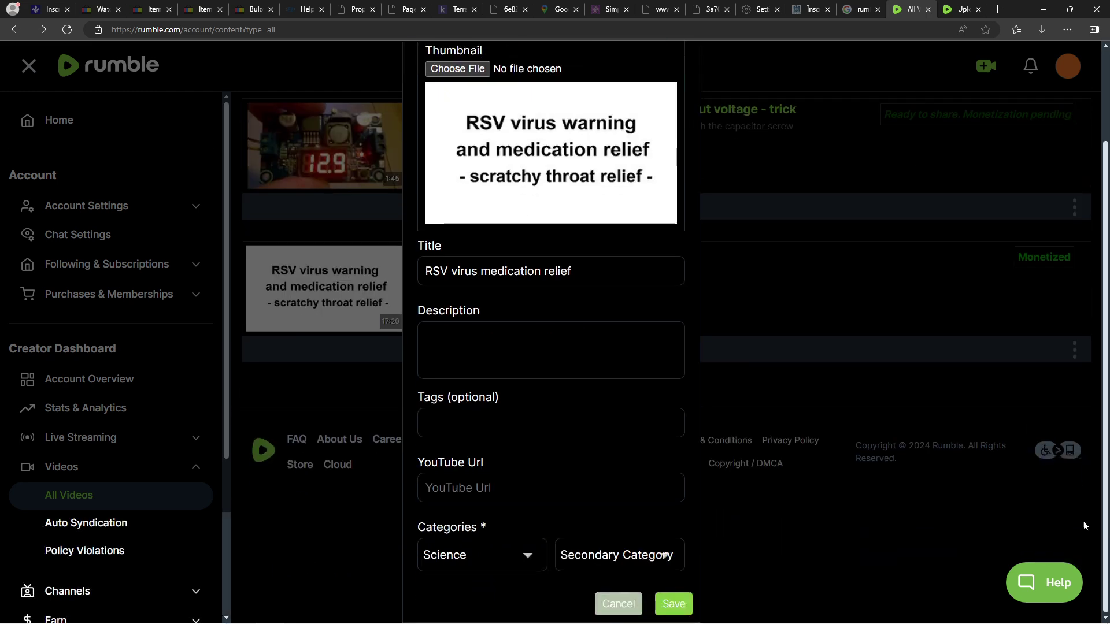
pyautogui.click(617, 606)
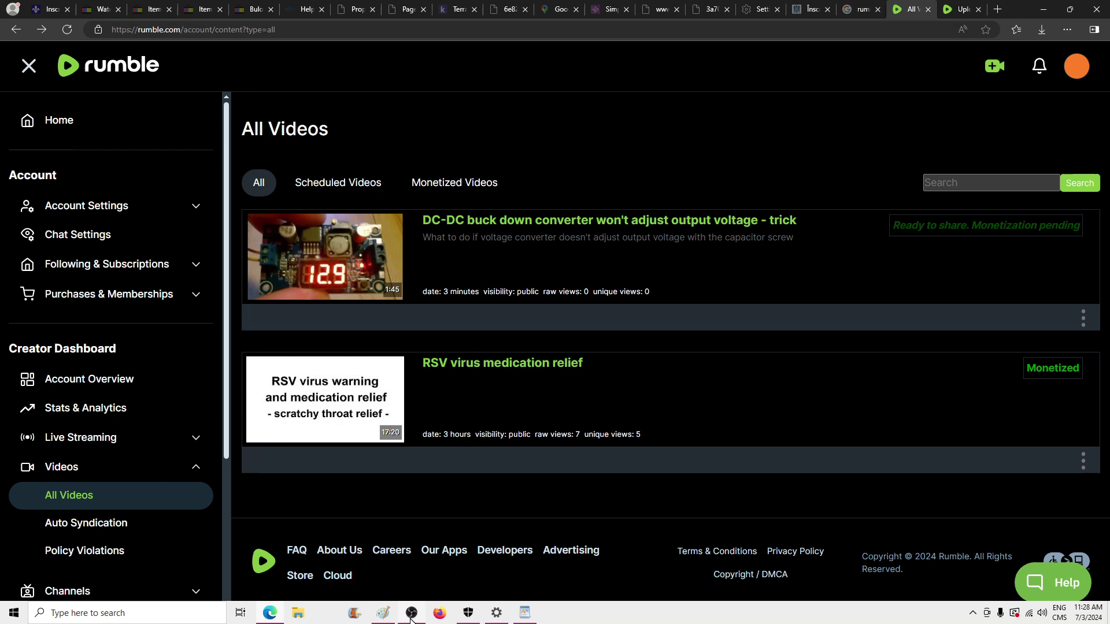
pyautogui.click(412, 613)
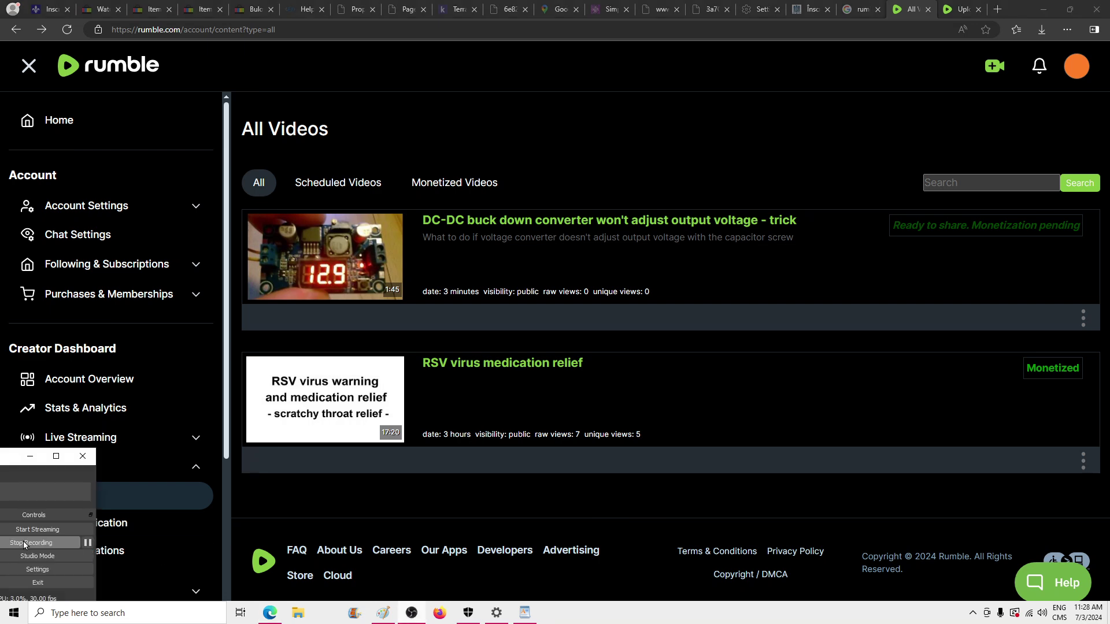